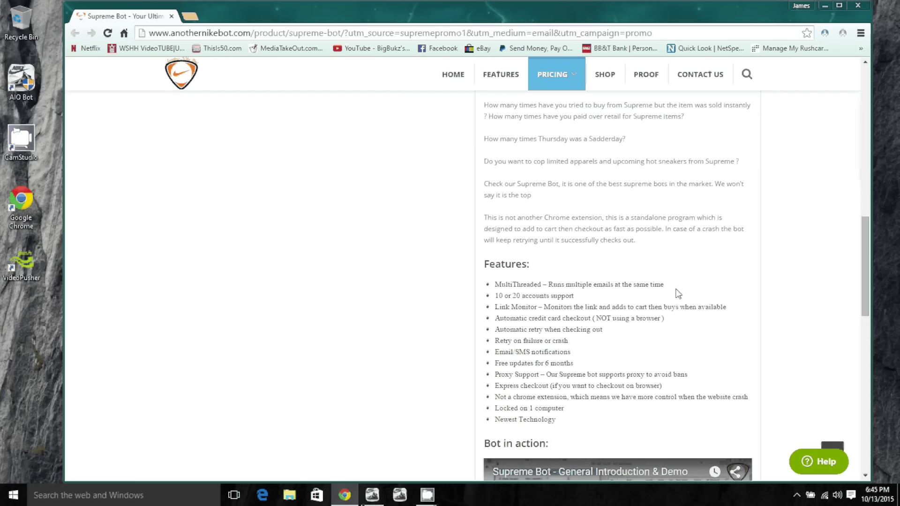
Scroll the Supreme Bot page to its 'Bot in action' video, then close Chrome.
scroll(678, 293, down, 4)
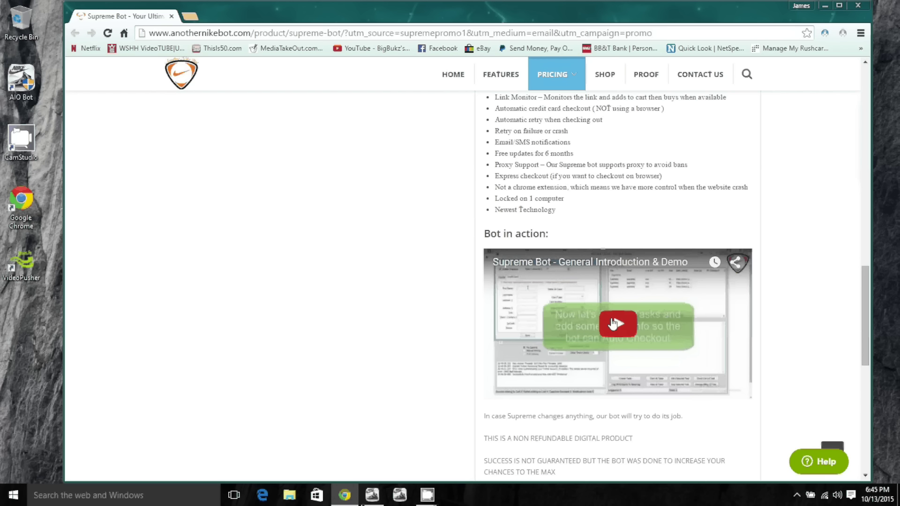
scroll(613, 322, down, 2)
scroll(613, 323, down, 2)
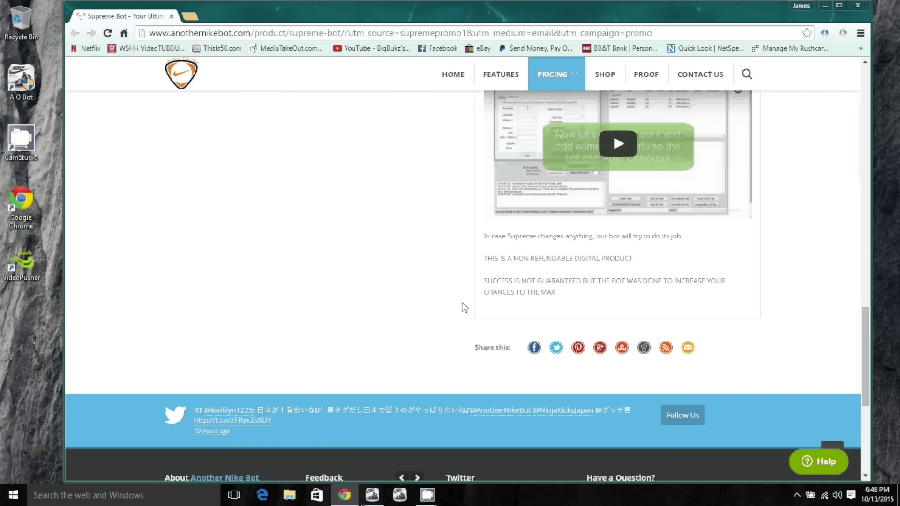
scroll(464, 307, up, 2)
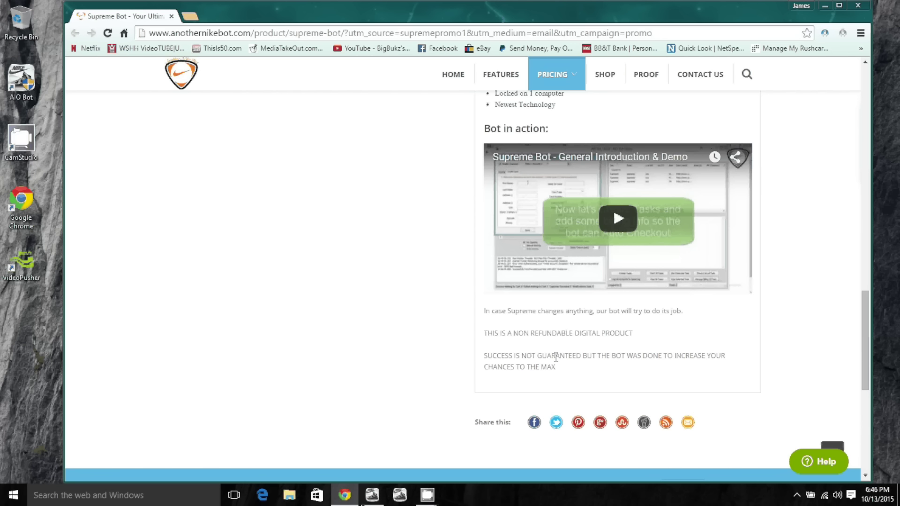
click(856, 7)
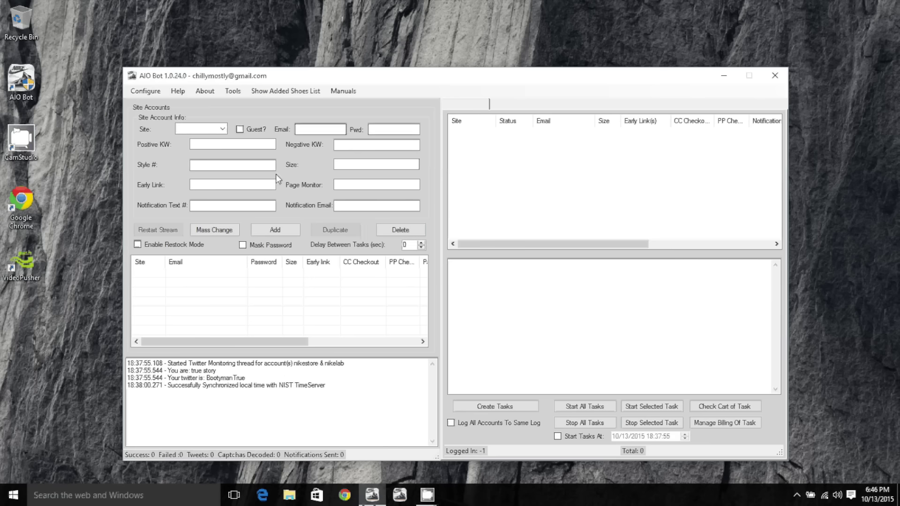
Change the account's site from BBbranded to Supreme and decline opening the Supreme manual.
click(222, 130)
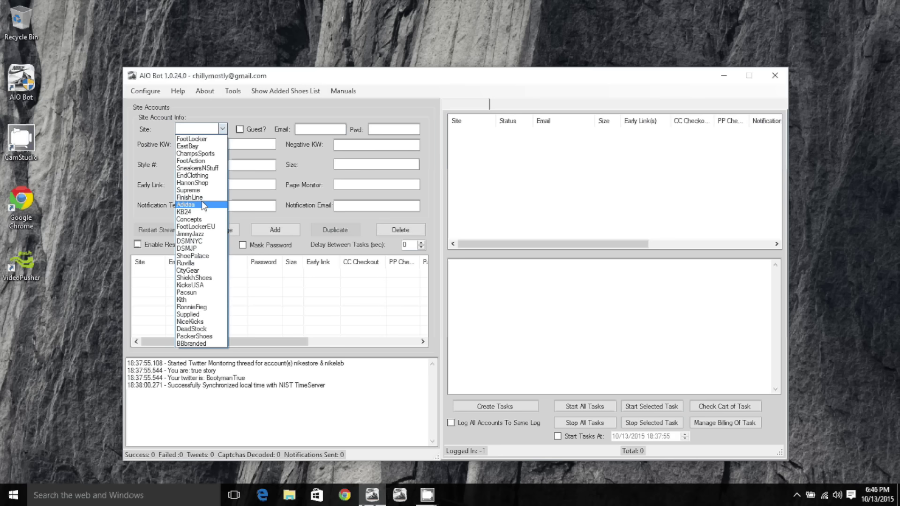
click(181, 343)
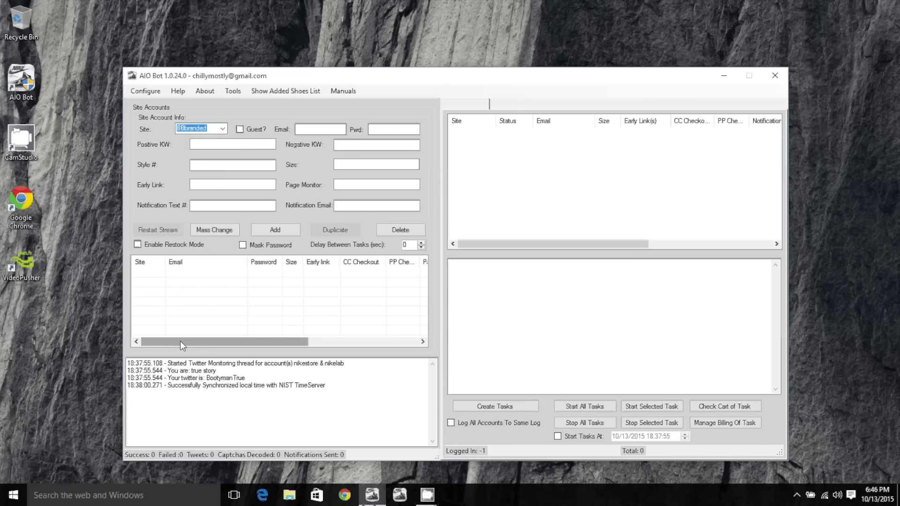
click(222, 129)
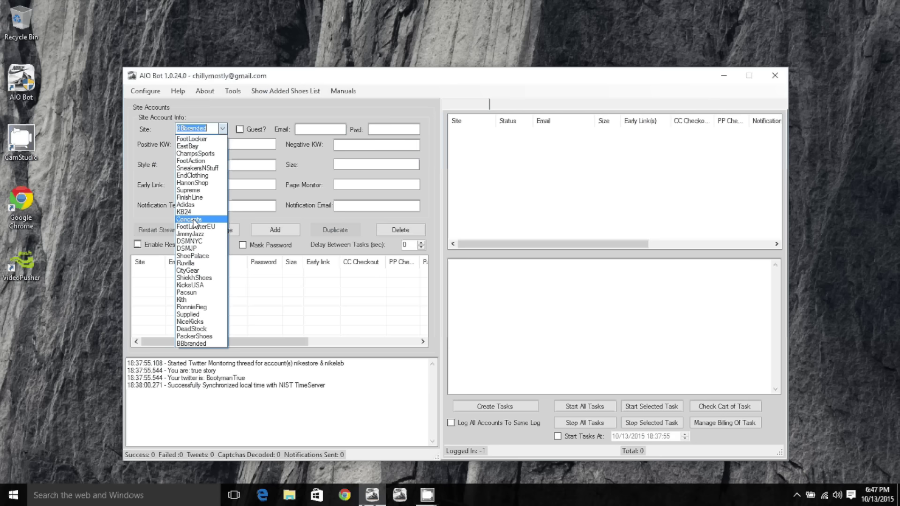
click(196, 191)
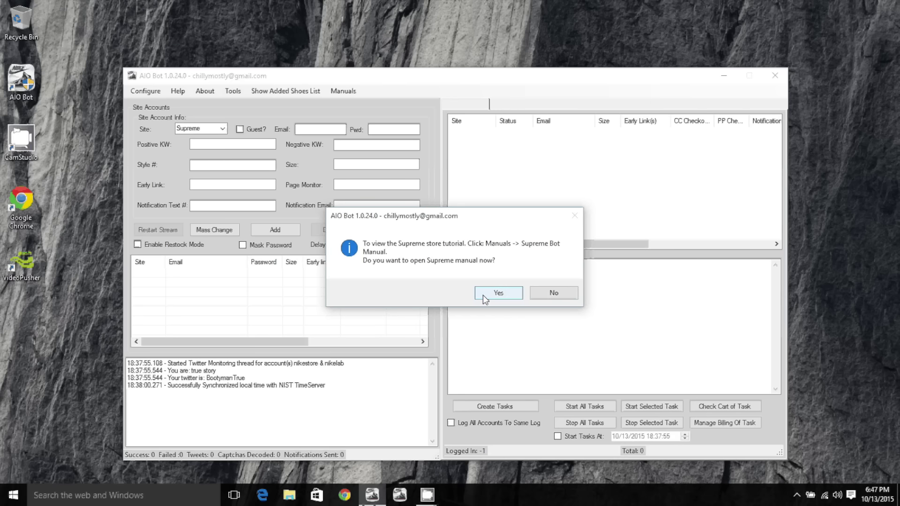
click(548, 300)
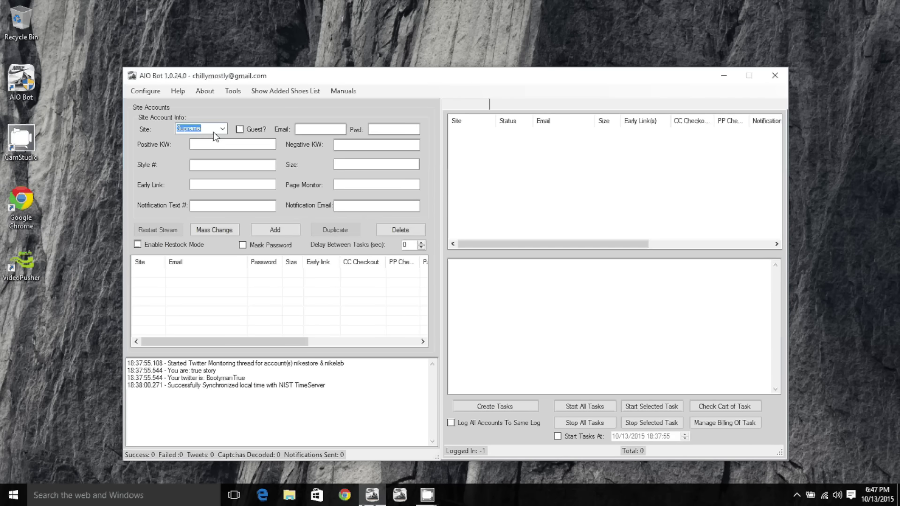
Enter the Supreme account's email and password, then open the Supreme Bot manual in Chrome.
click(301, 130)
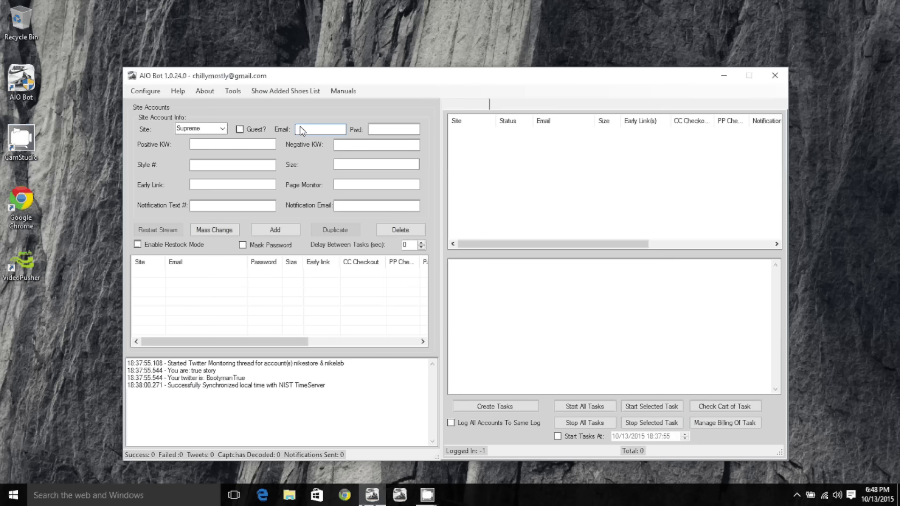
text(S)
text(ho)
text(re)
text(me)
key(Tab)
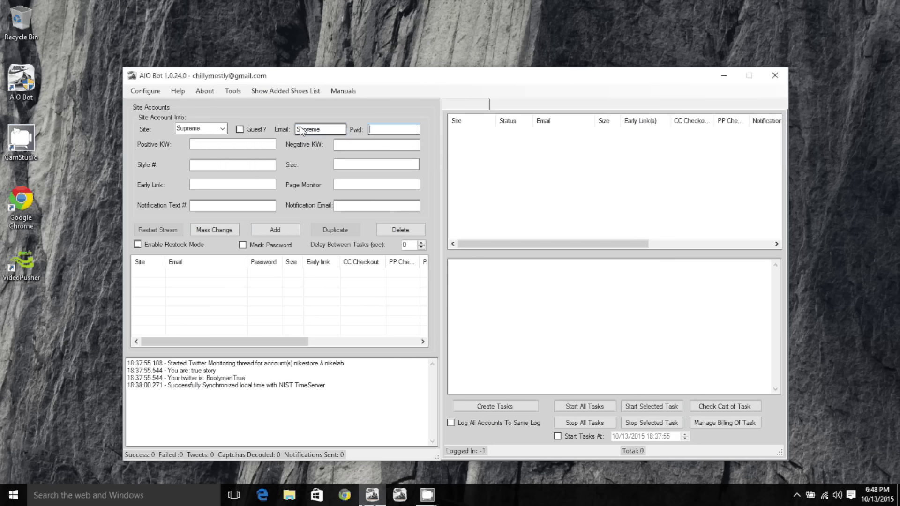
text(Supreme)
click(332, 90)
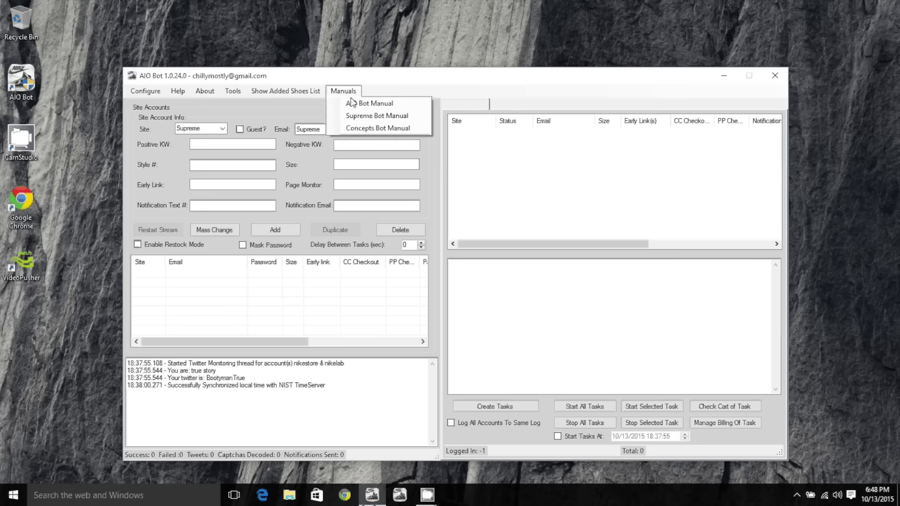
click(371, 116)
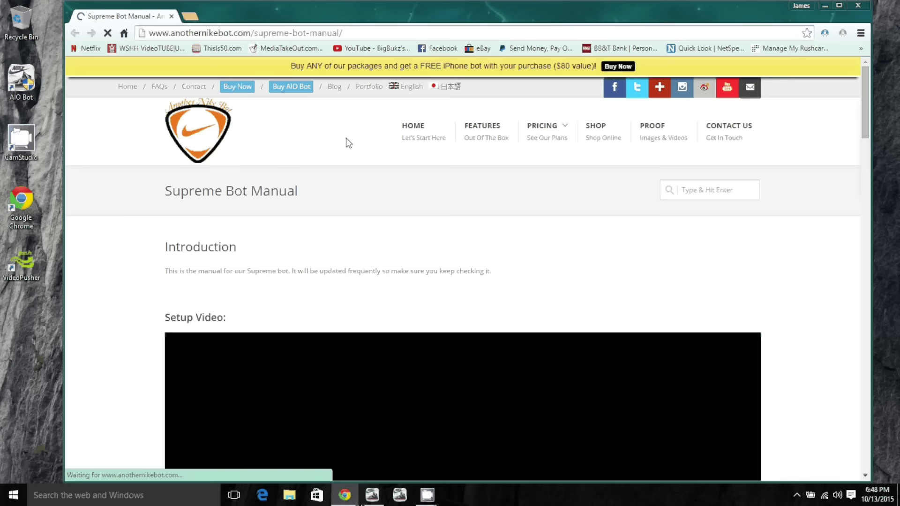
Read through the manual's 'How to Setup for a release' section, then close Chrome.
scroll(346, 138, down, 3)
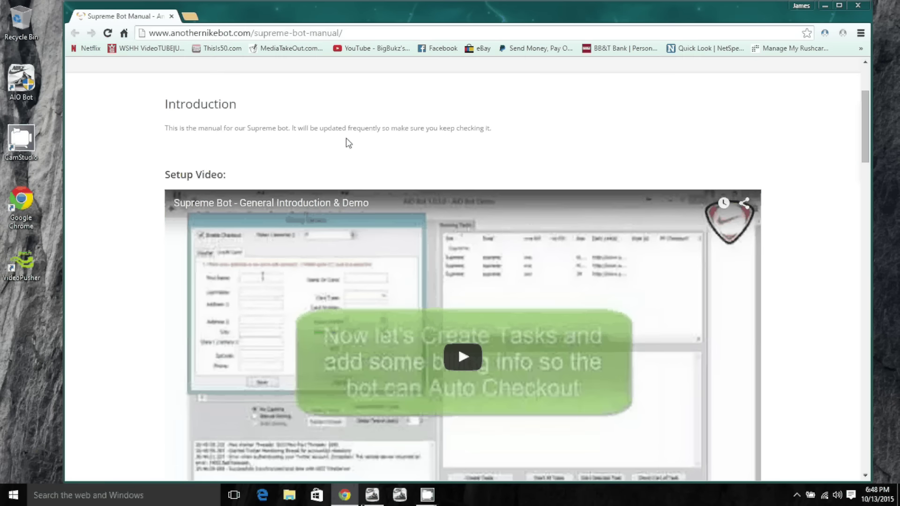
scroll(346, 139, down, 3)
scroll(346, 144, down, 5)
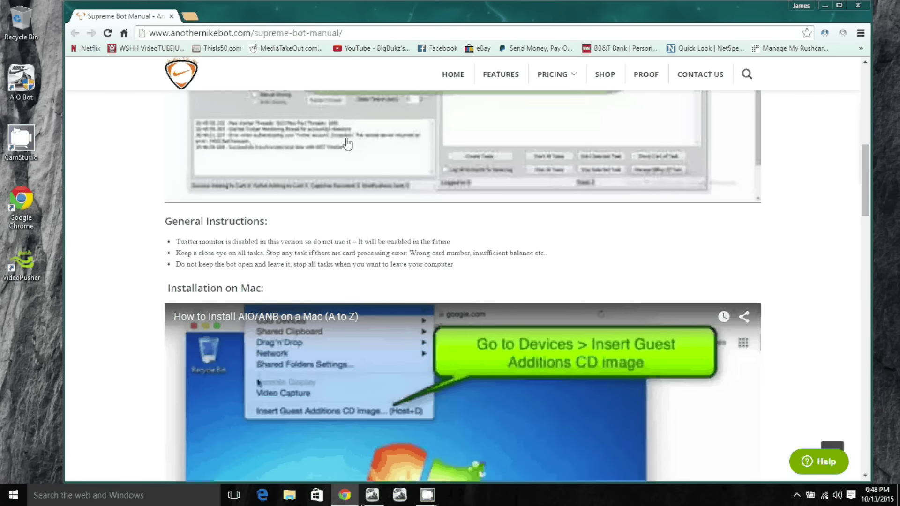
scroll(347, 144, down, 1)
scroll(347, 144, down, 5)
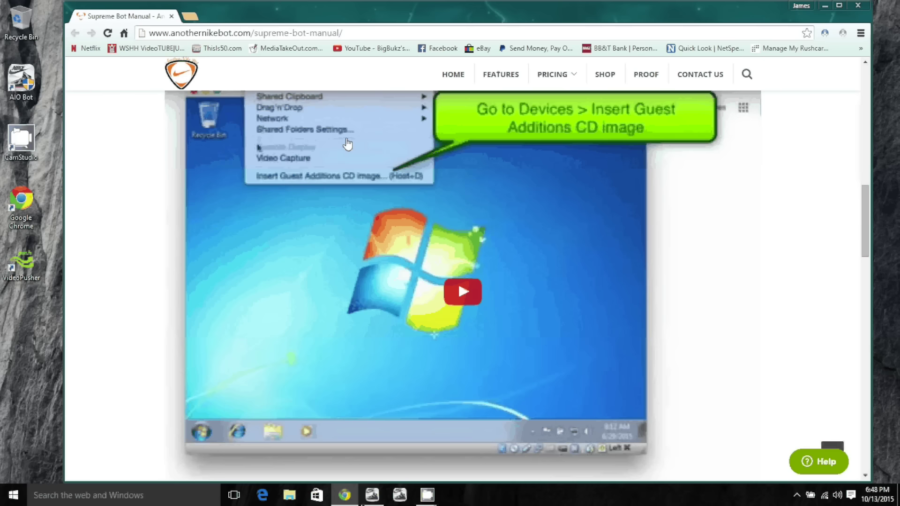
scroll(346, 145, down, 7)
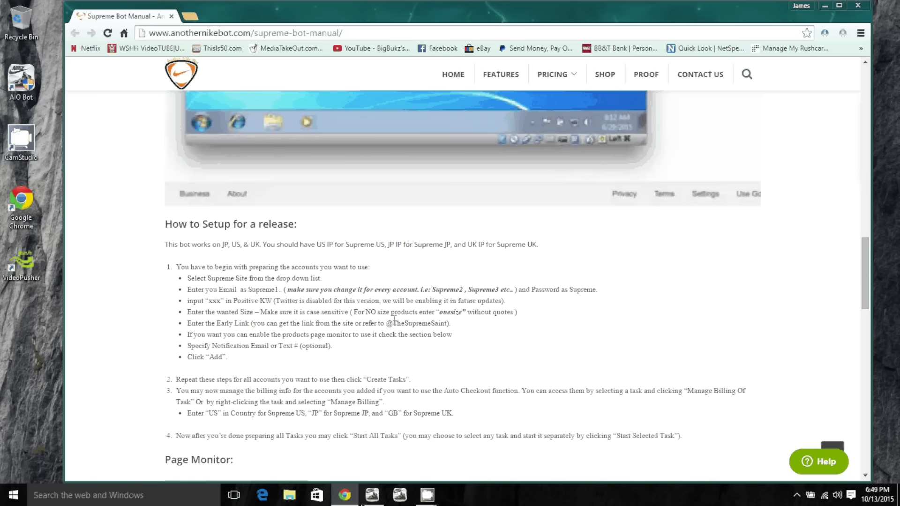
scroll(396, 328, up, 1)
scroll(394, 320, down, 3)
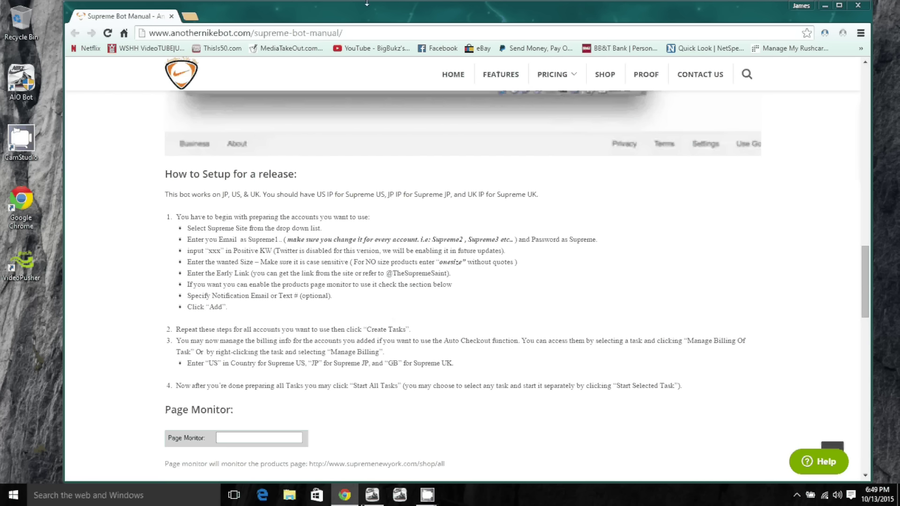
click(850, 8)
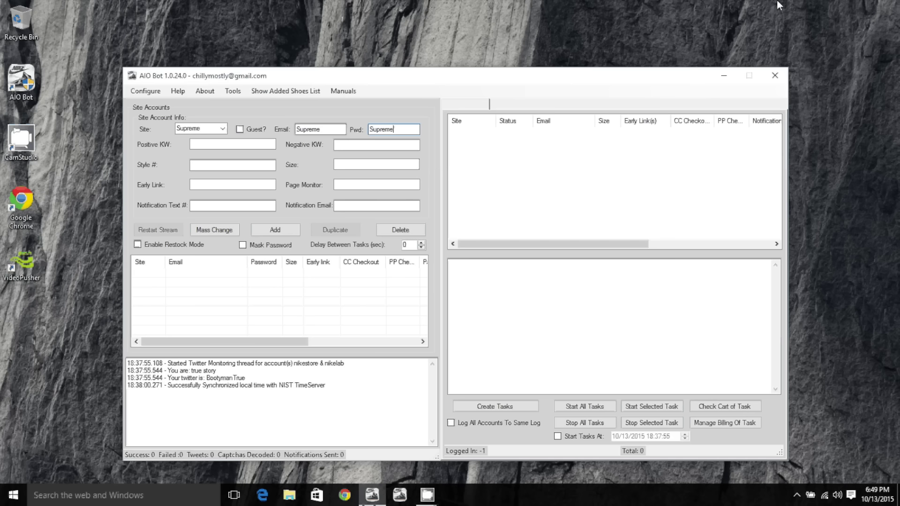
Keep Supreme as the site, edit the email, and fill in positive keyword xxx and size 12.
click(204, 131)
click(203, 132)
click(328, 133)
click(202, 146)
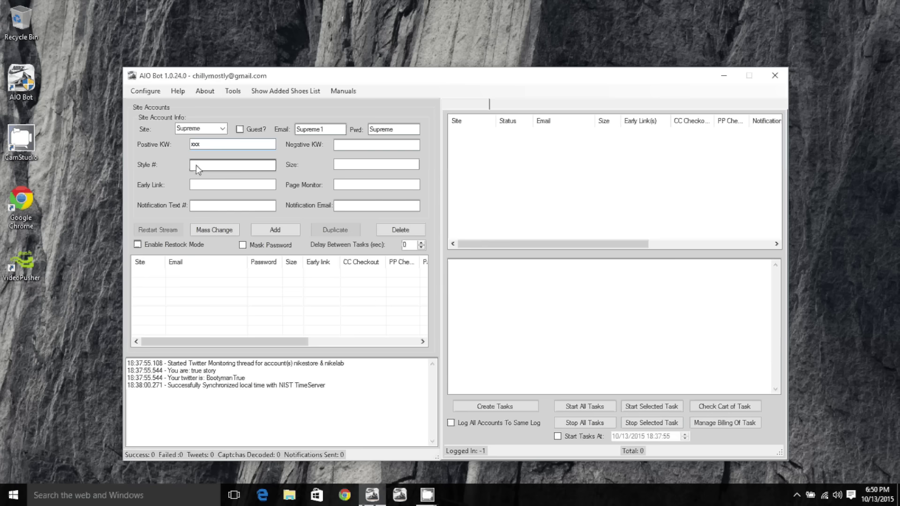
mouse_move(196, 165)
click(343, 165)
text(12)
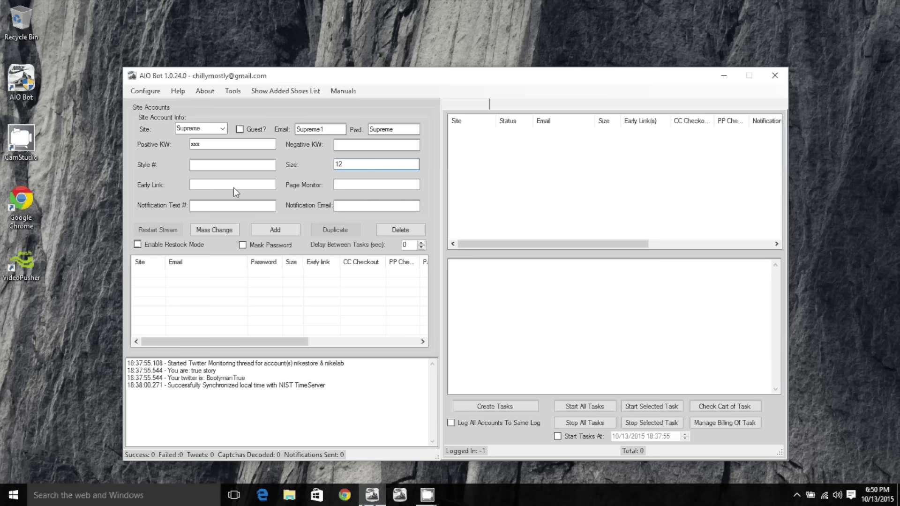
mouse_move(222, 184)
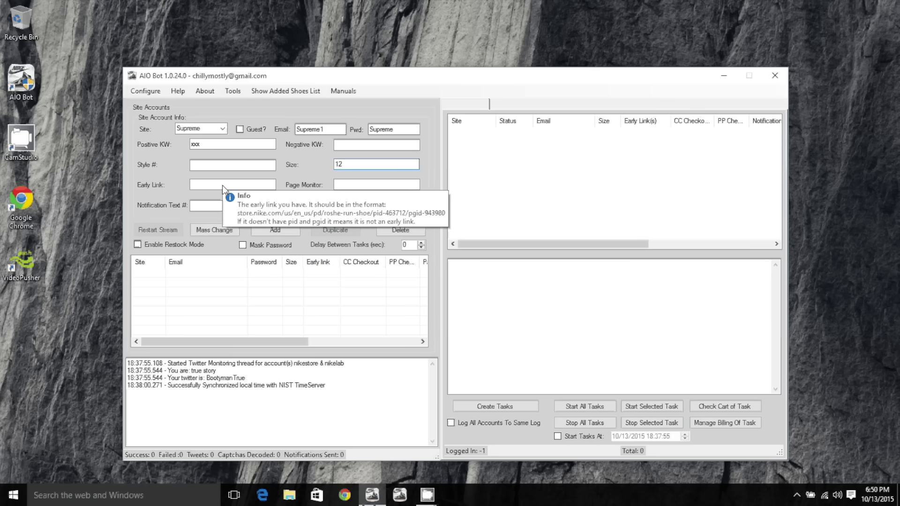
click(222, 184)
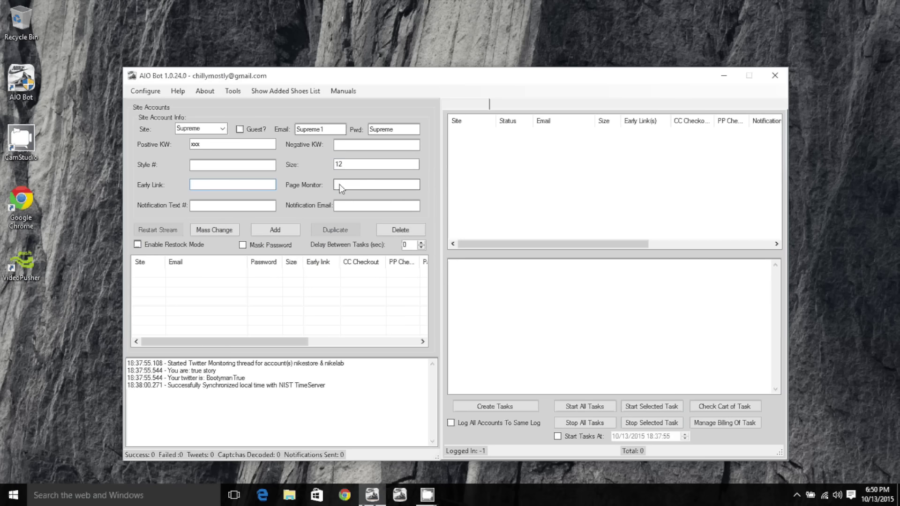
mouse_move(340, 184)
mouse_move(216, 206)
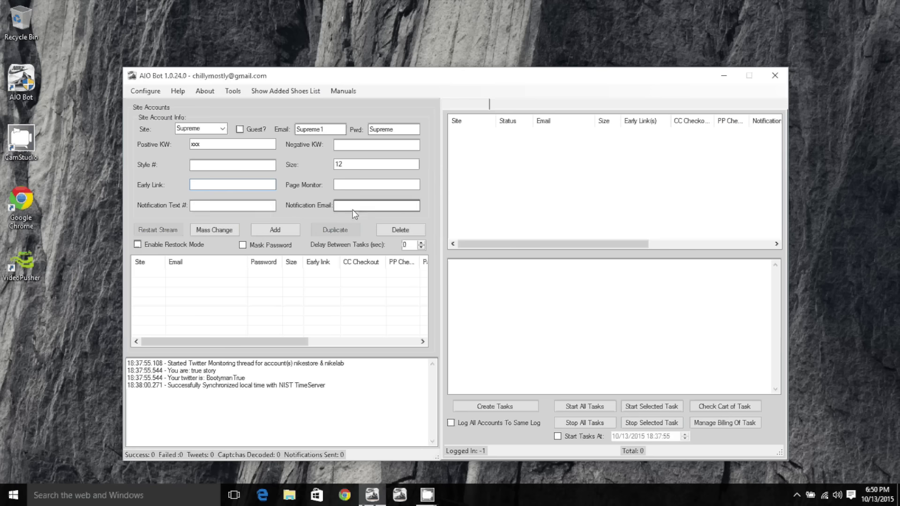
Add the size-12 Supreme account to the list and create an idle task from it.
click(261, 232)
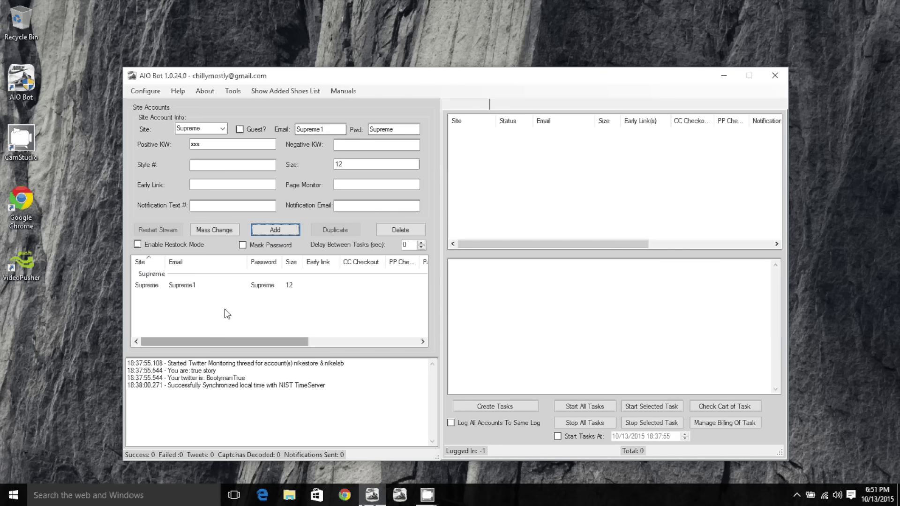
click(499, 410)
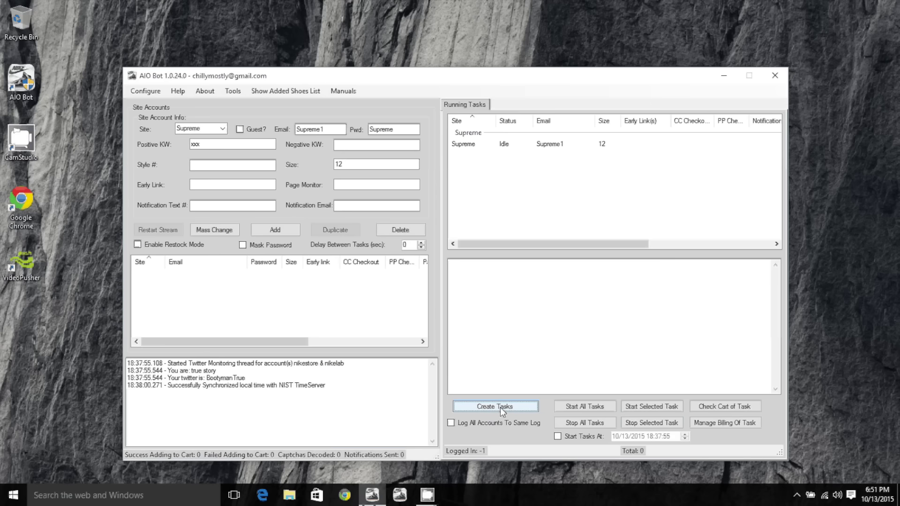
Start the Supreme task so it logs in to the US site, then stop it.
click(585, 407)
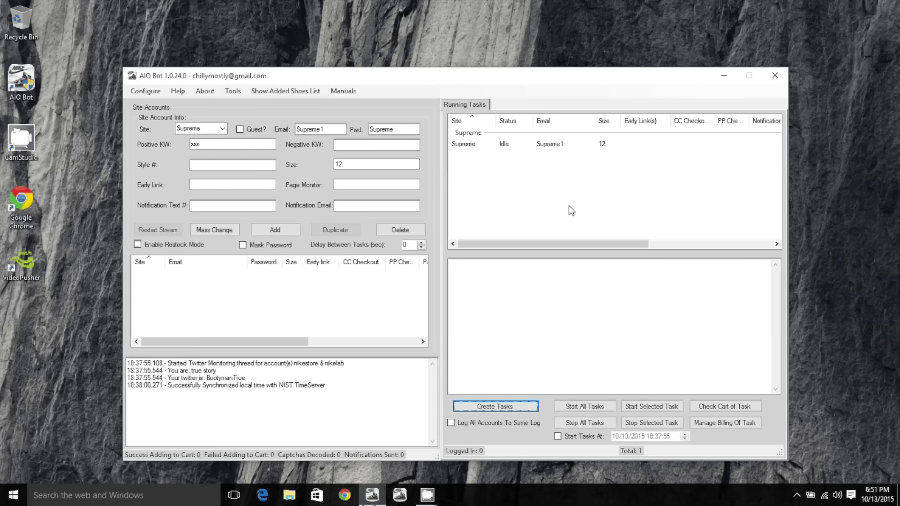
click(563, 147)
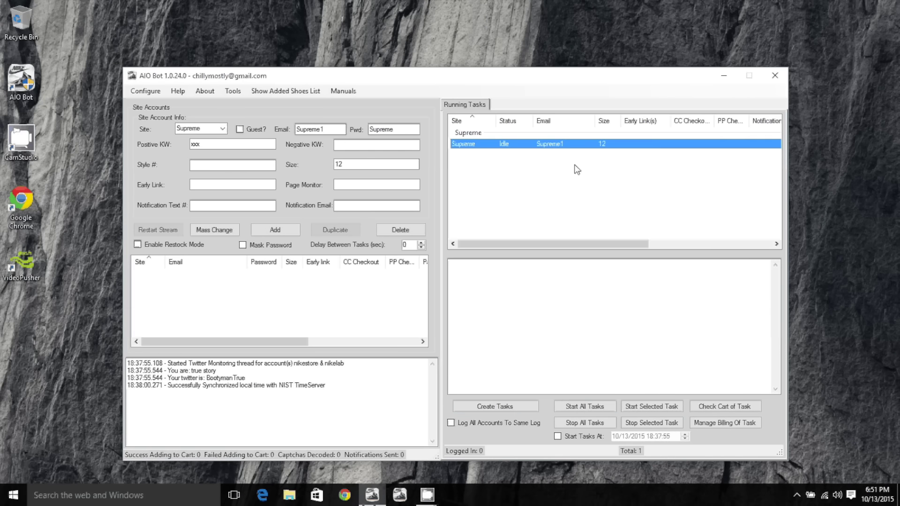
click(640, 408)
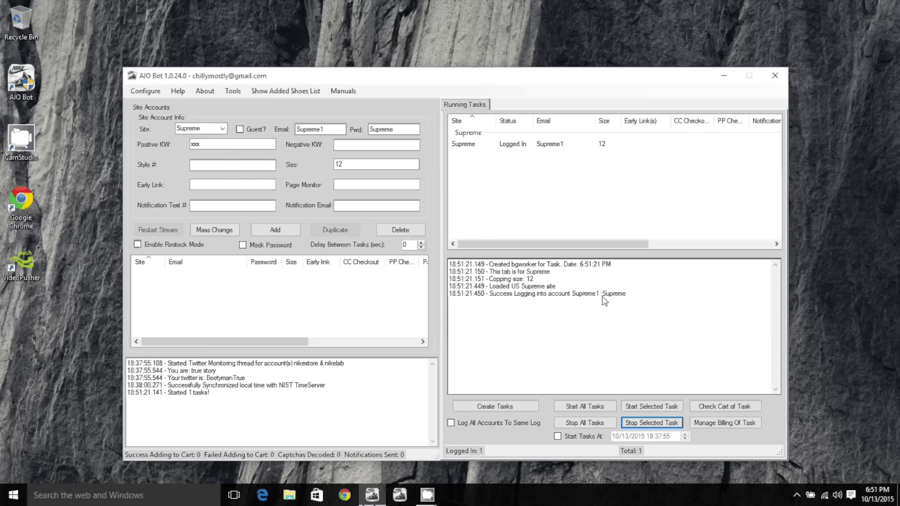
click(651, 423)
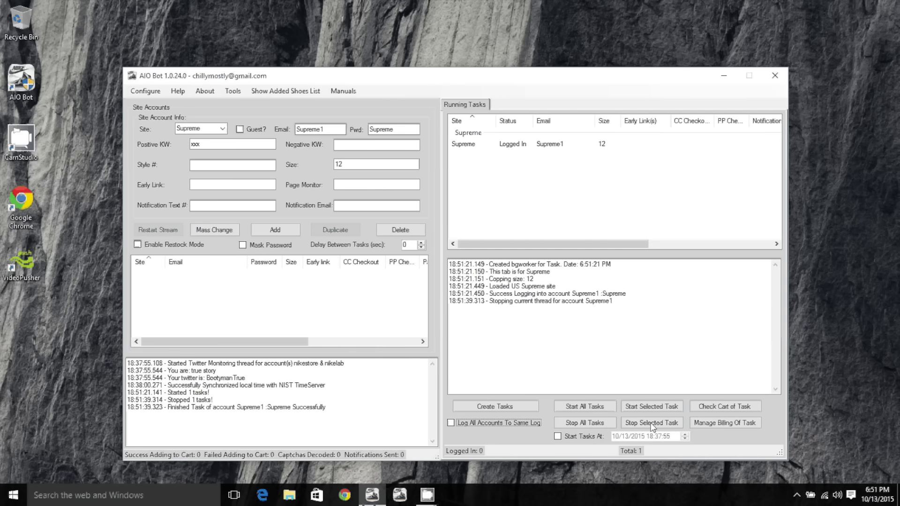